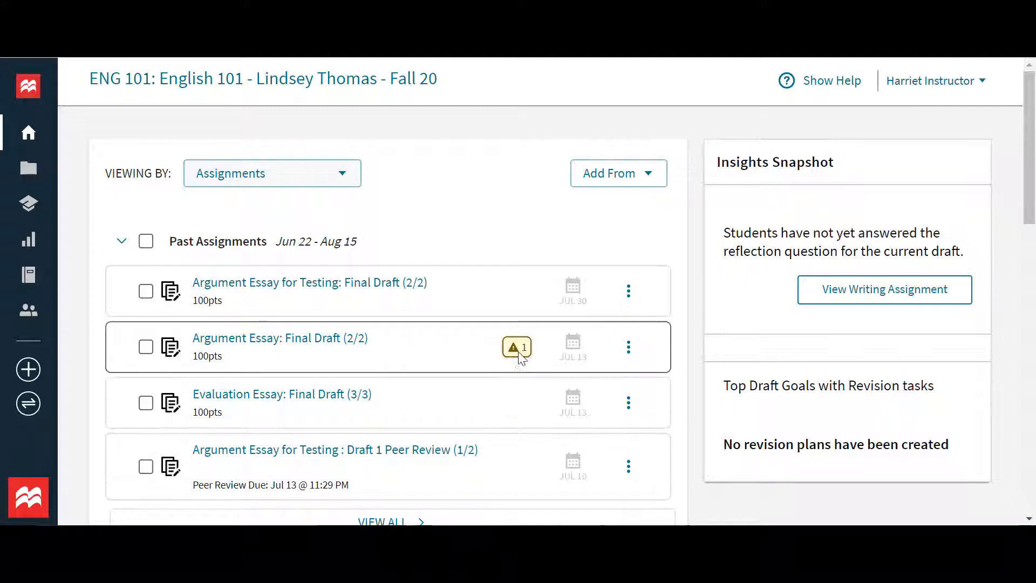
Open the "Argument Essay: Final Draft (2/2)" assignment, show the Final Paper submissions and view the unreviewed student draft.
mouse_move(519, 356)
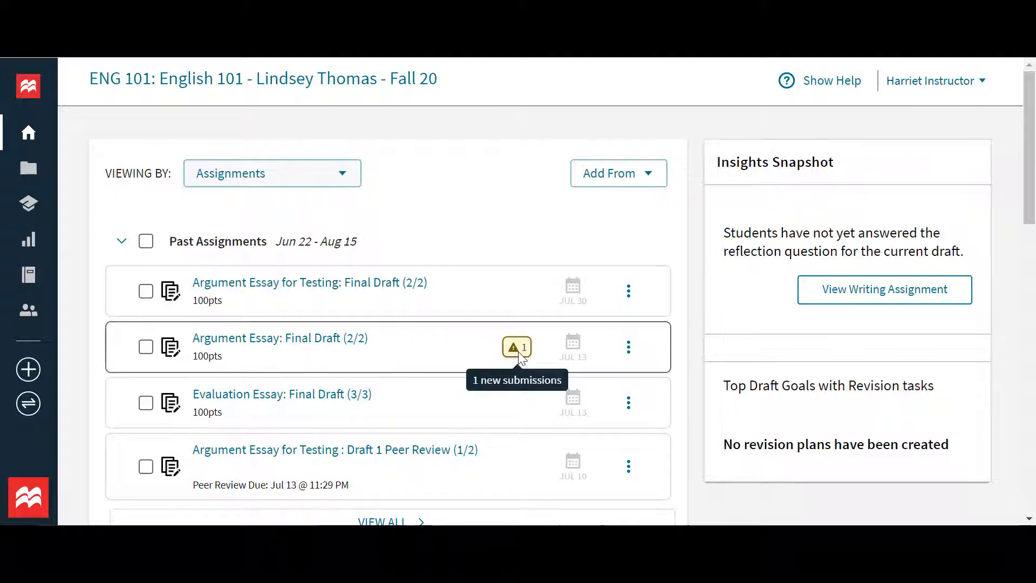
click(350, 345)
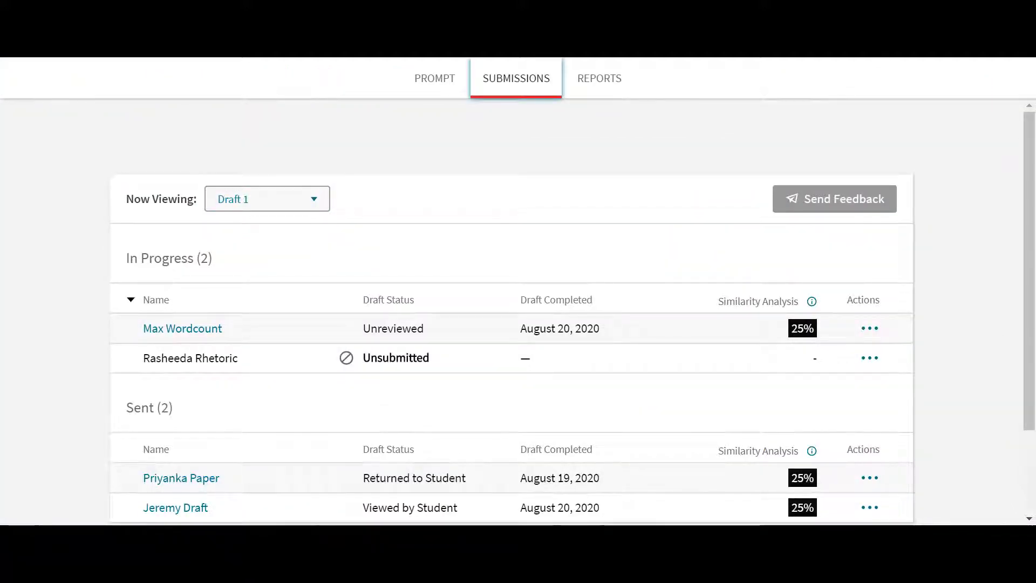
click(280, 203)
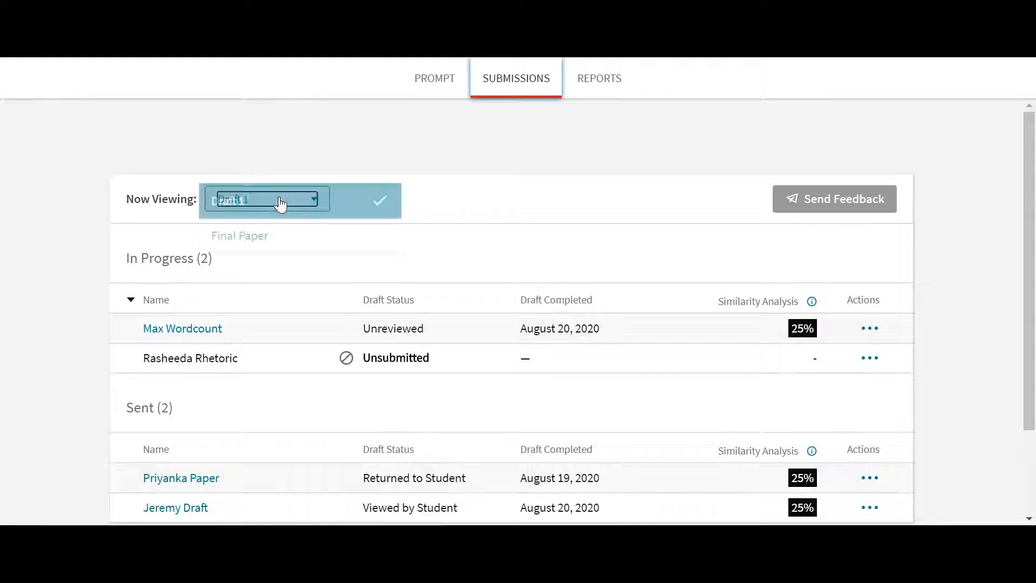
click(285, 244)
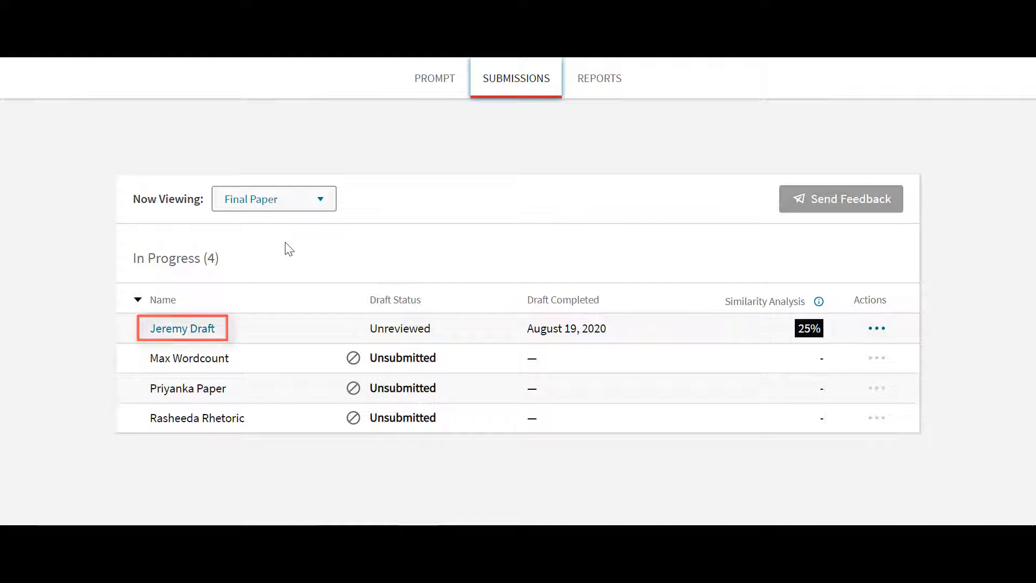
click(878, 336)
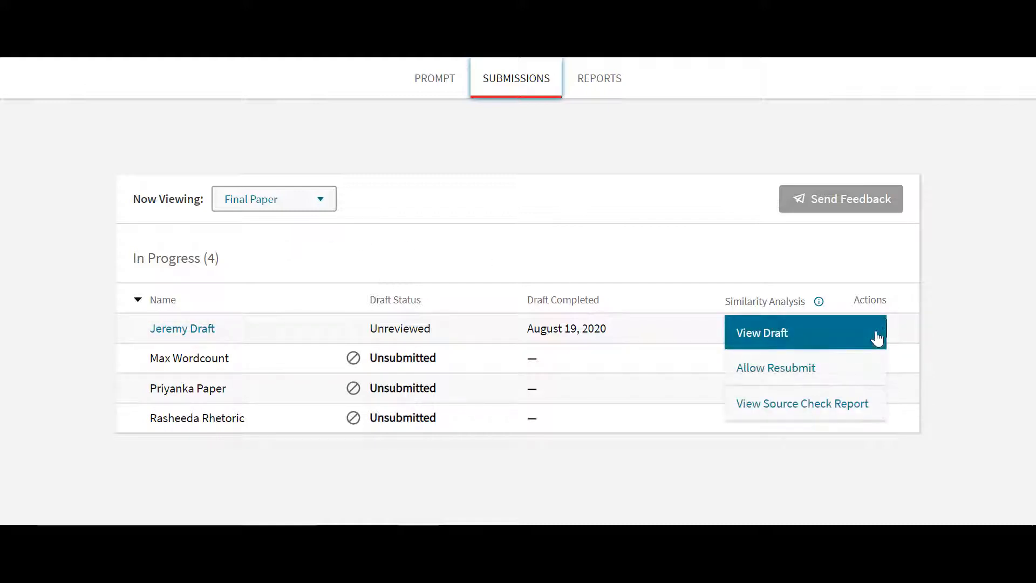
click(838, 339)
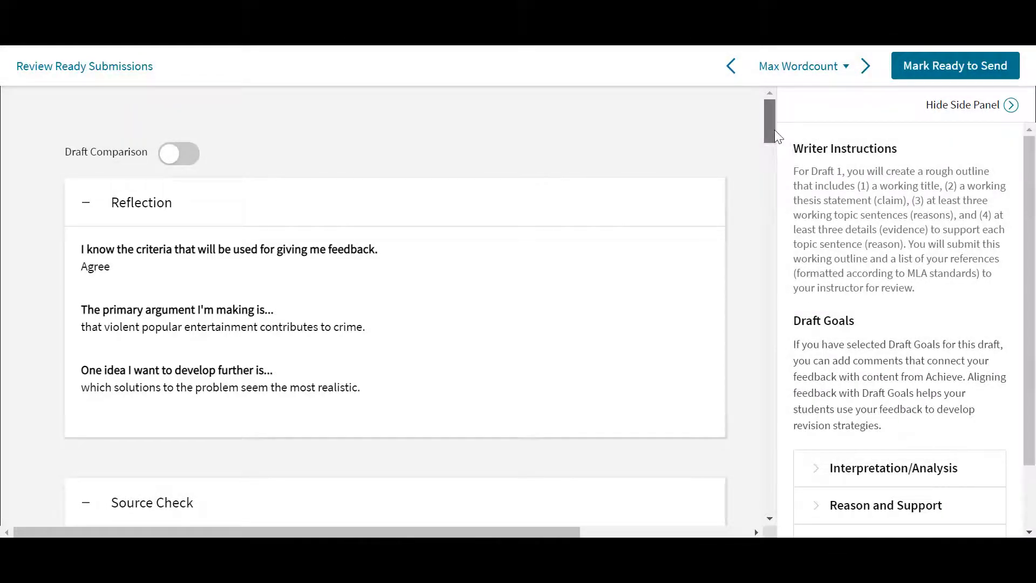
Look through the reflection and Source Check sections, and turn on Draft Comparison for the student's final paper.
scroll(775, 131, down, 5)
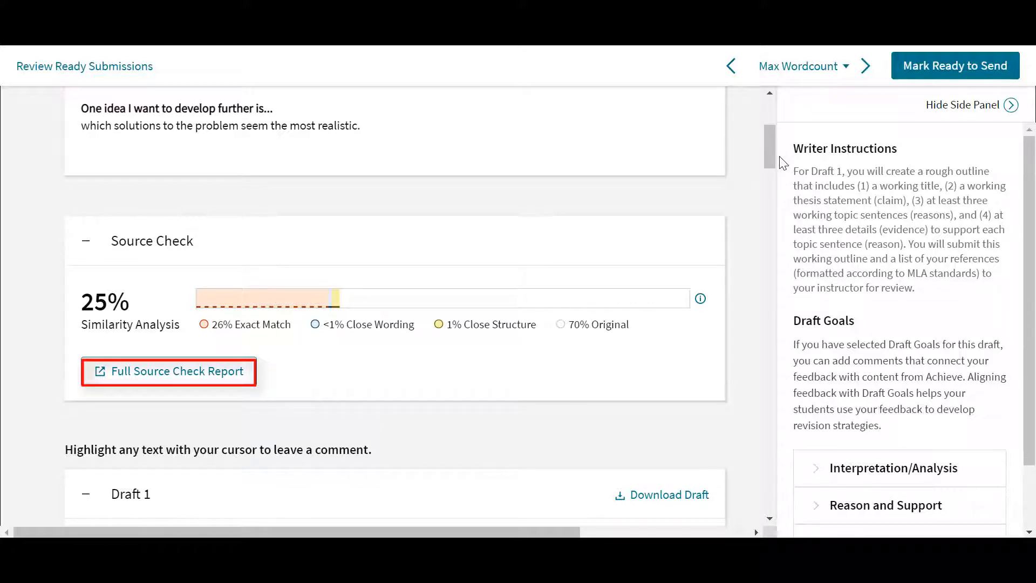
drag(772, 152, 777, 186)
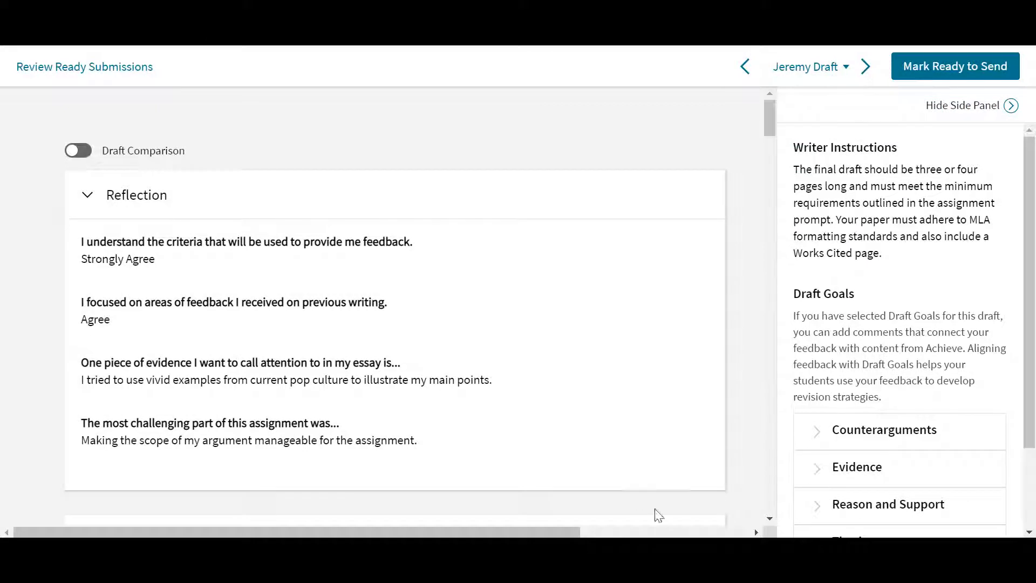
click(79, 155)
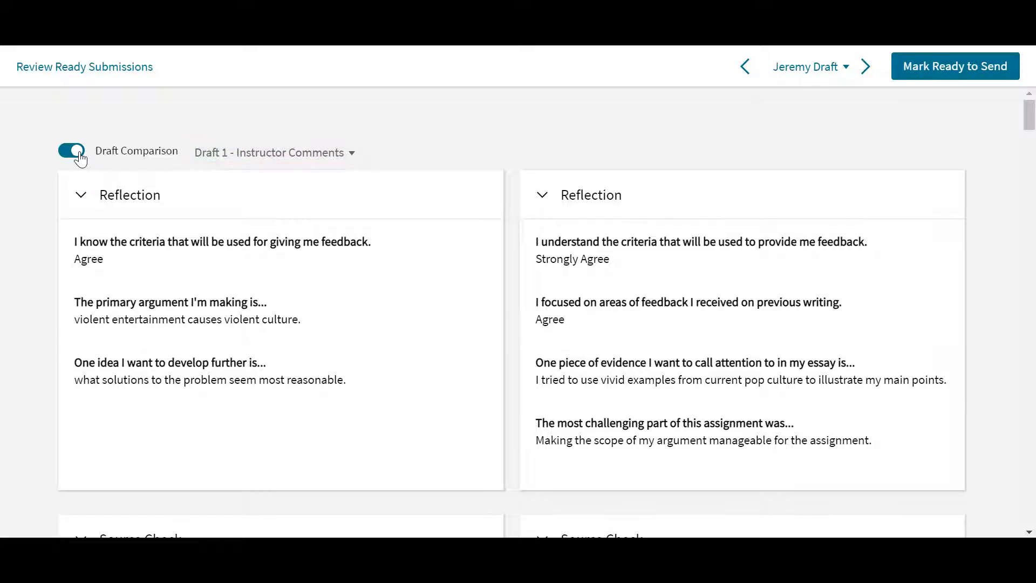
Add an Evidence draft goal comment rated Needs Work to the final paper's sentence starting "Proponents of violence in the media".
drag(1029, 124, 1032, 180)
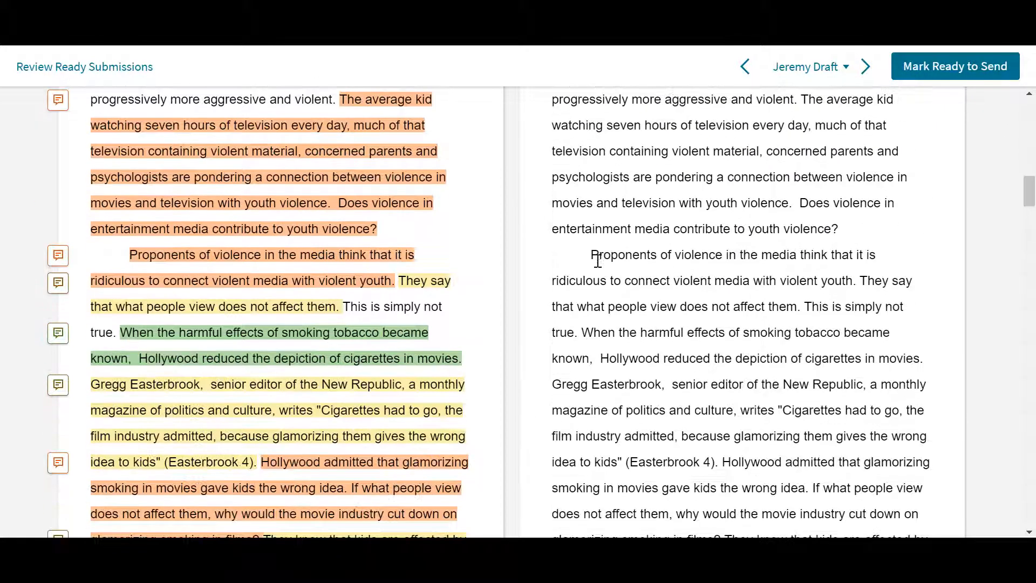
drag(594, 257, 856, 290)
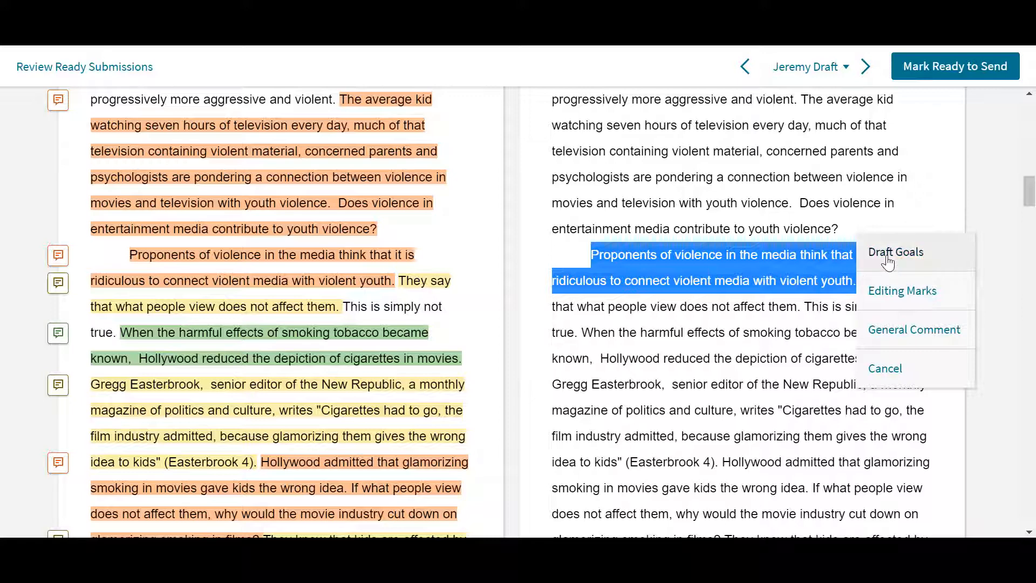
click(883, 252)
click(849, 296)
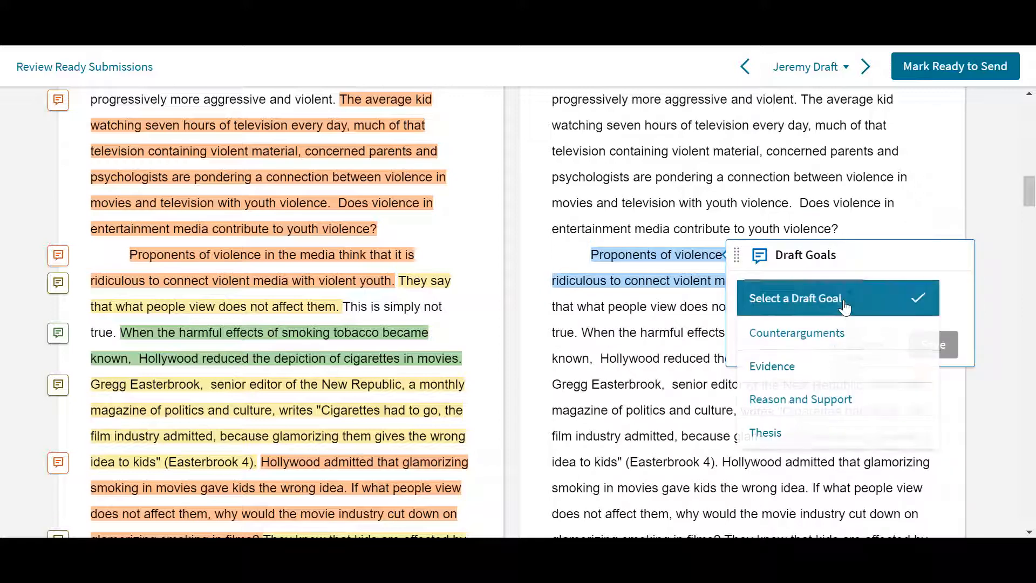
click(829, 377)
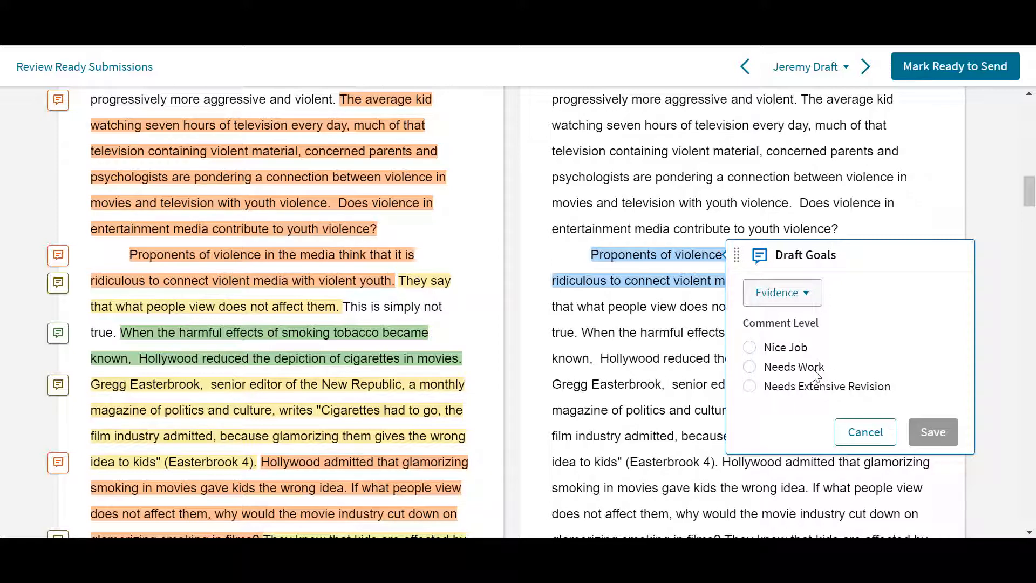
click(749, 367)
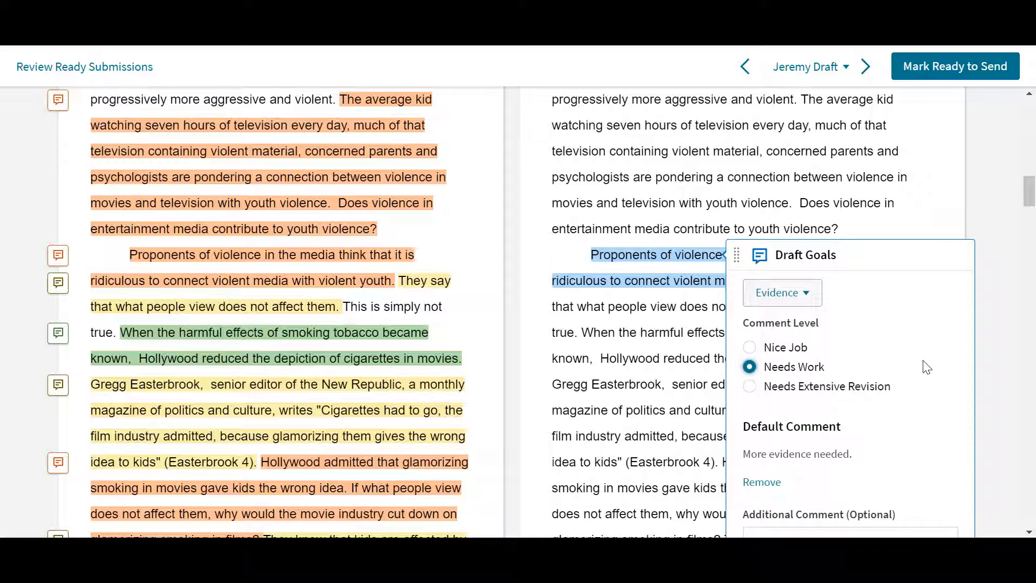
scroll(927, 367, down, 3)
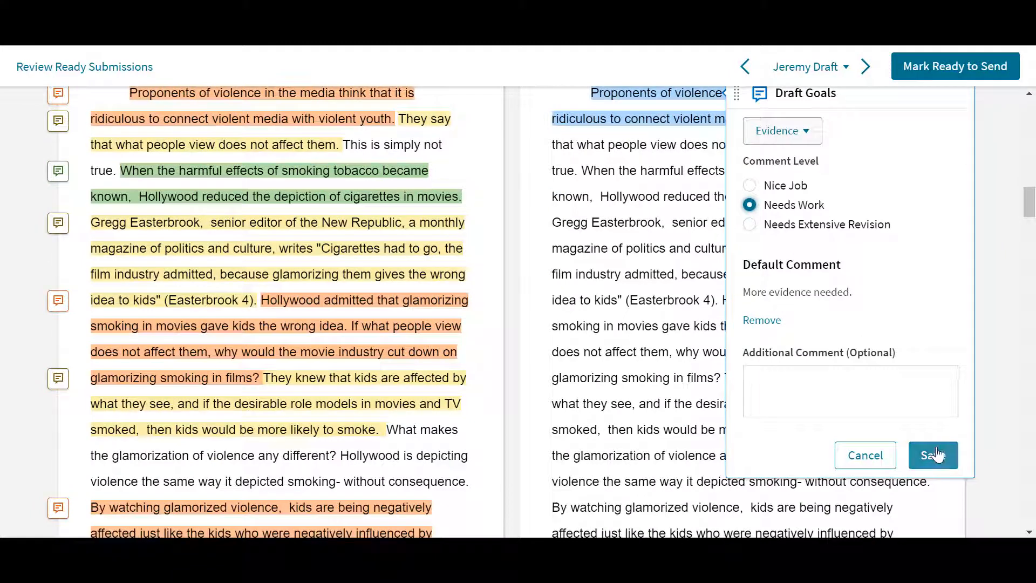
click(936, 455)
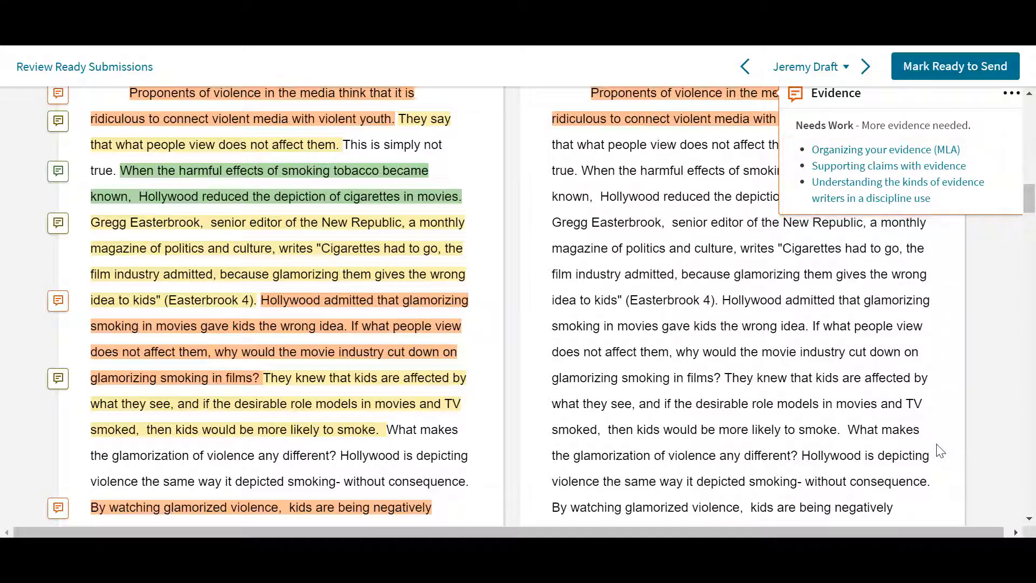
Add a Needs Evidence editing mark to the sentence "Hollywood admitted that glamorizing smoking in movies gave kids the wrong idea.".
drag(722, 300, 813, 324)
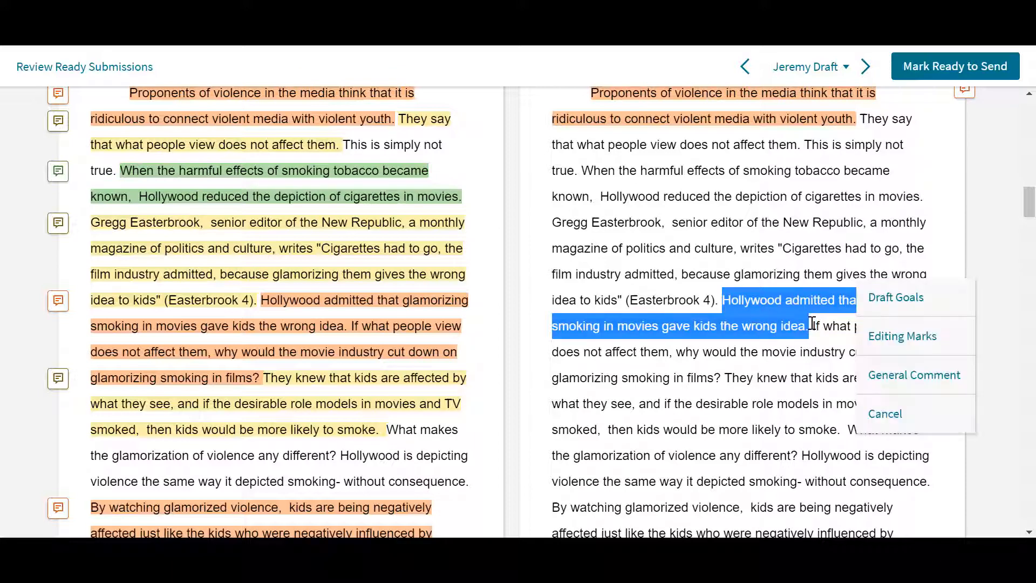
click(876, 339)
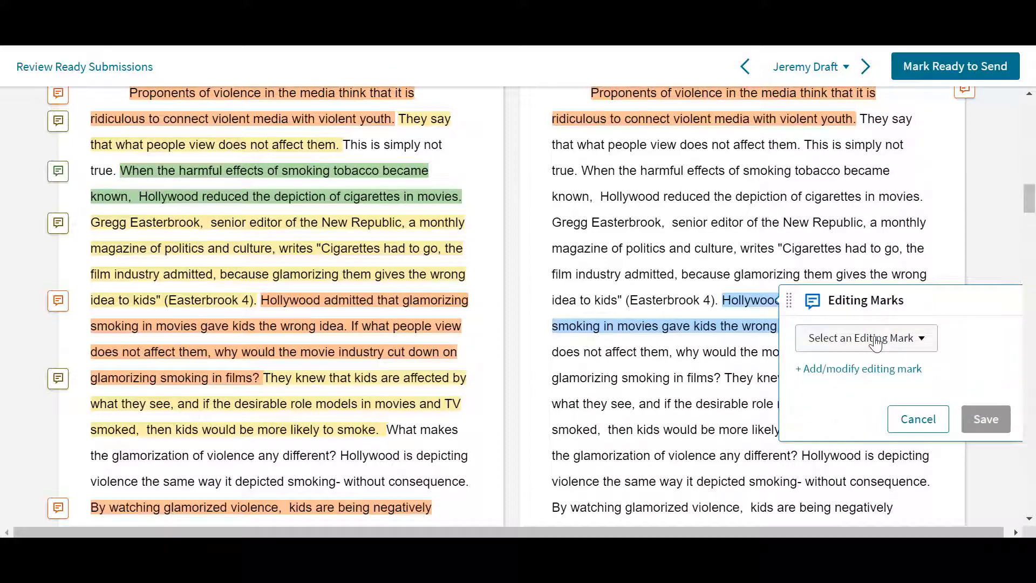
click(875, 339)
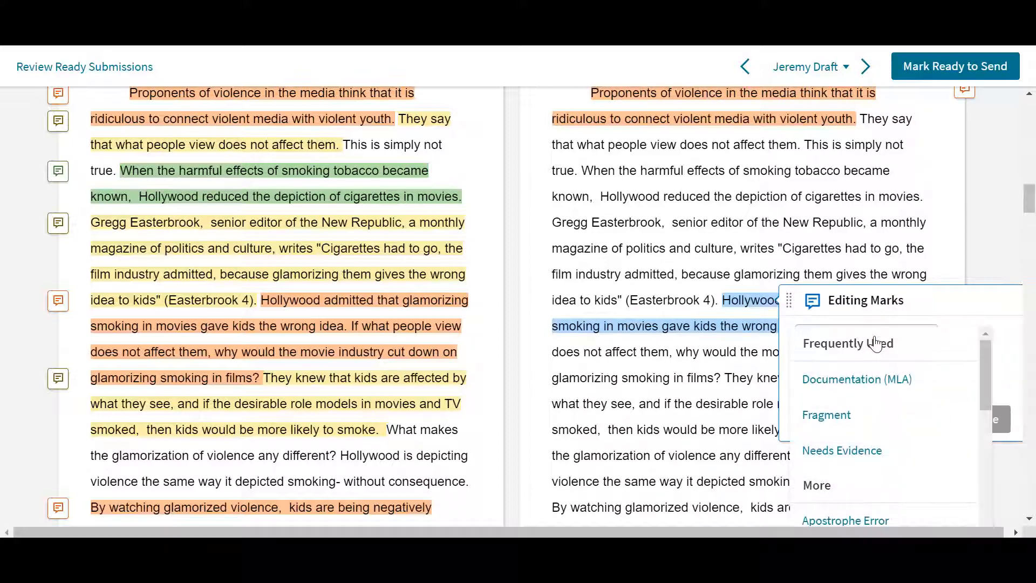
click(868, 451)
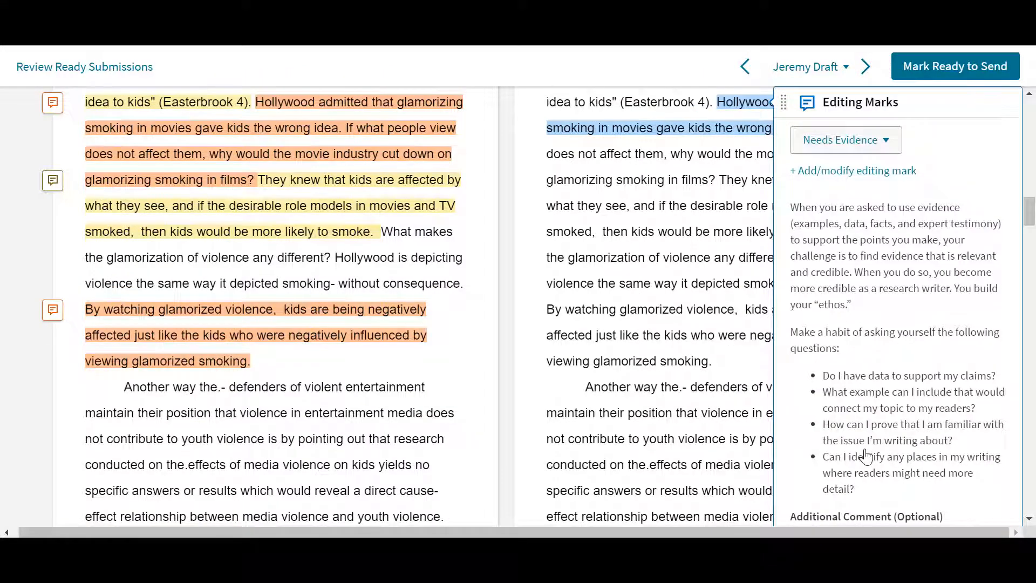
scroll(866, 456, down, 3)
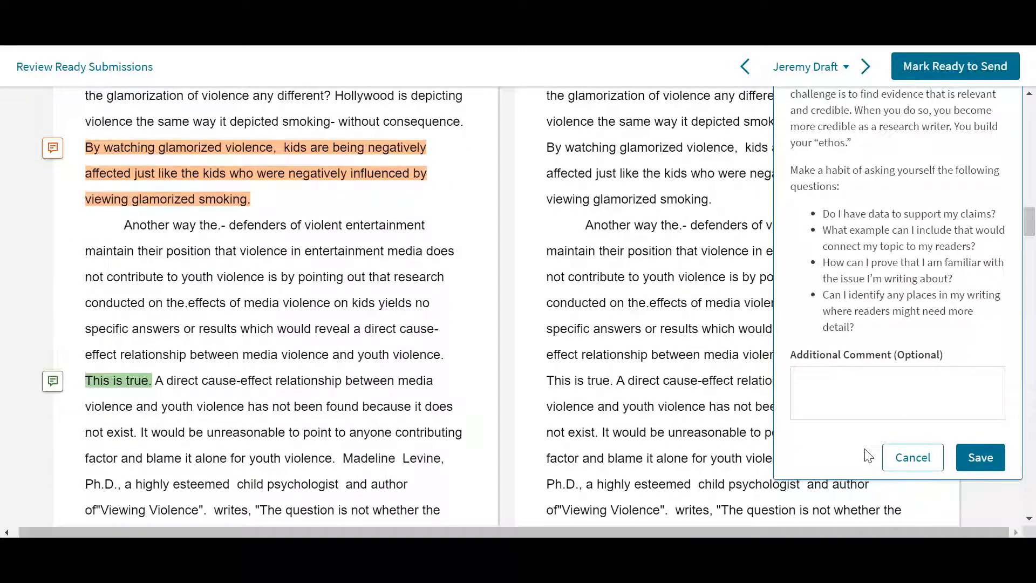
click(979, 458)
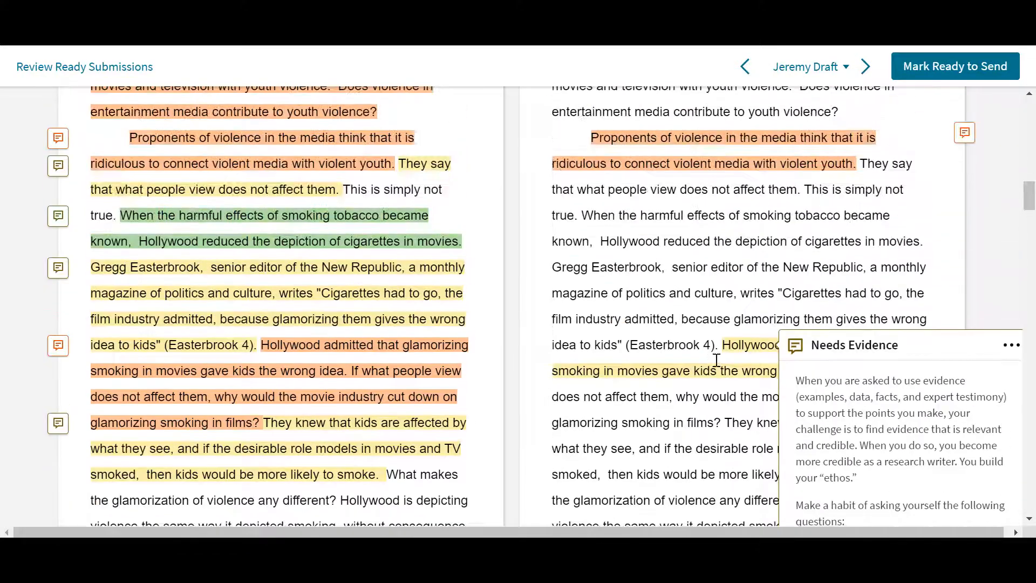
Add the general comment "Can you provide any additional details here?" with No Level to the passage starting "Hollywood reduced the depiction of cigarettes".
drag(601, 242, 871, 273)
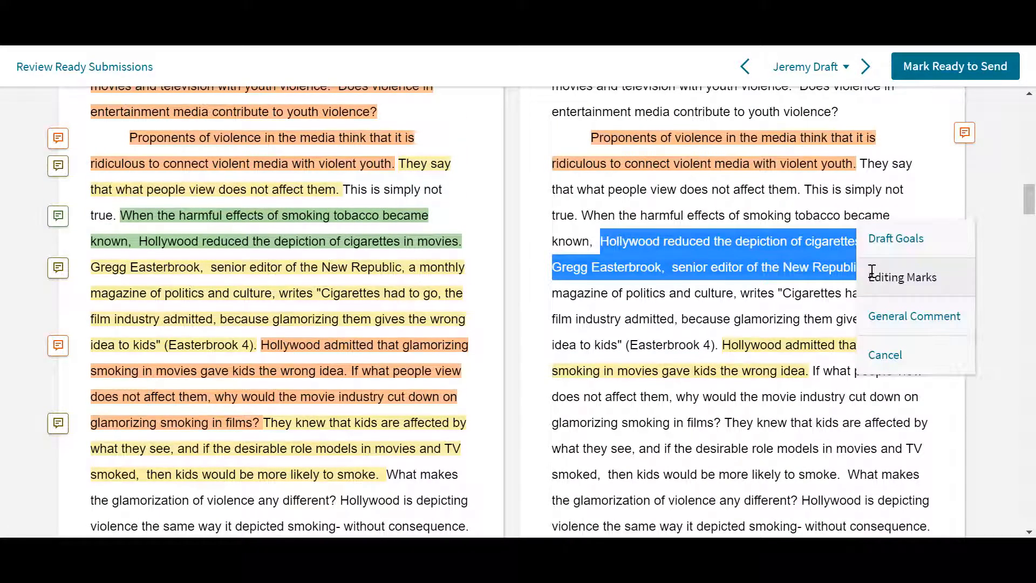
click(887, 322)
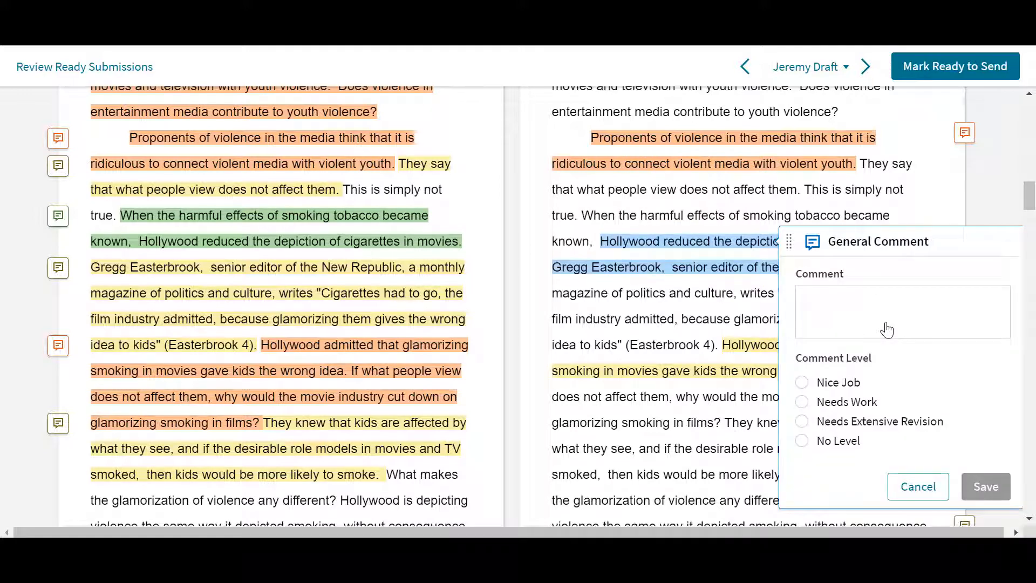
click(887, 322)
text(Can you provide any additional details here?)
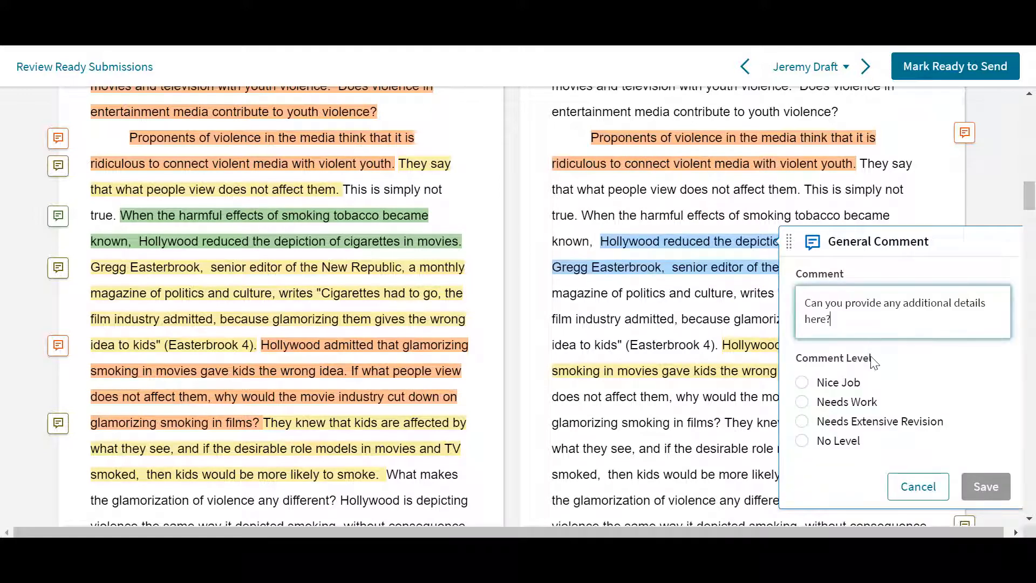
click(805, 442)
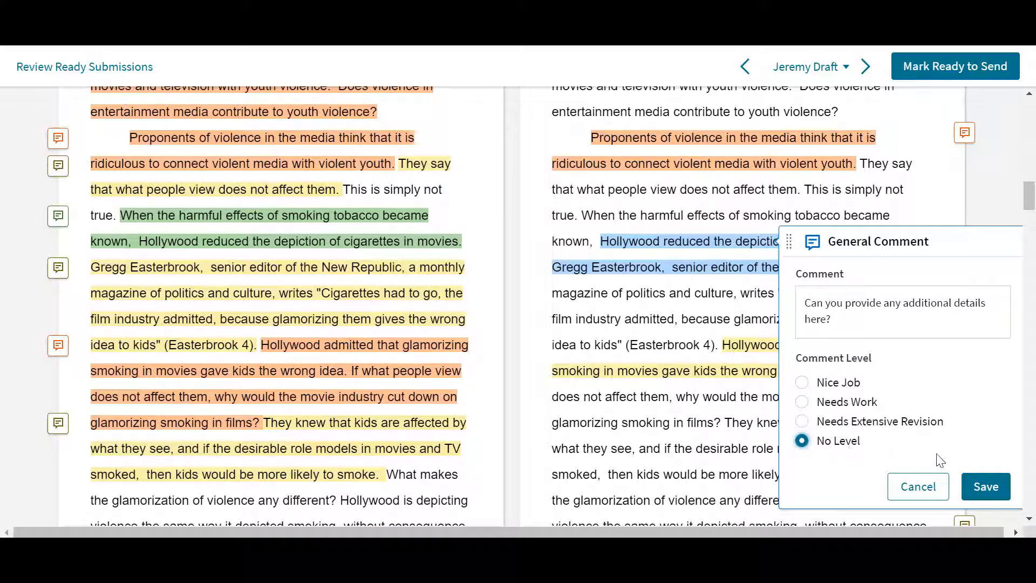
click(983, 487)
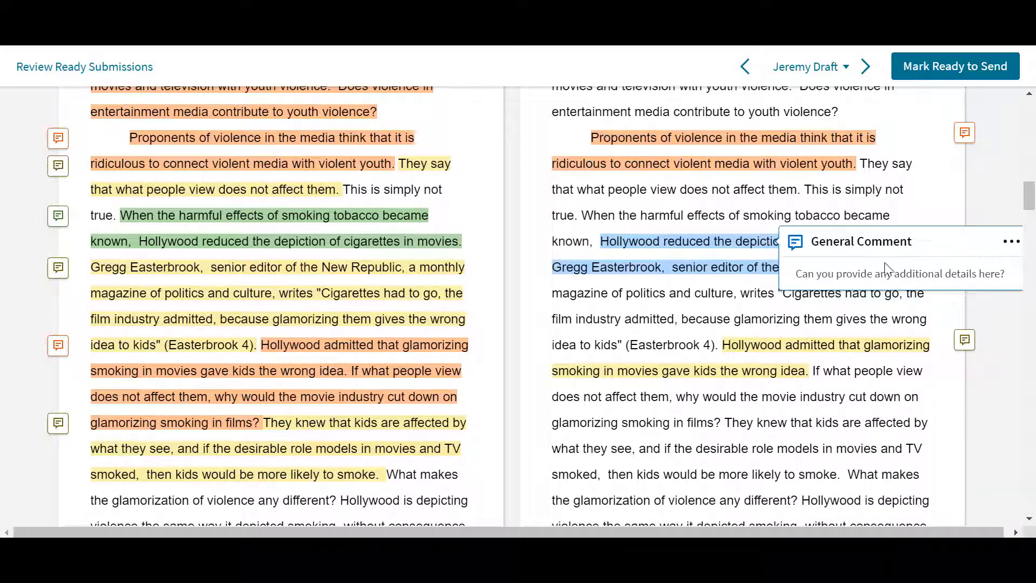
click(873, 246)
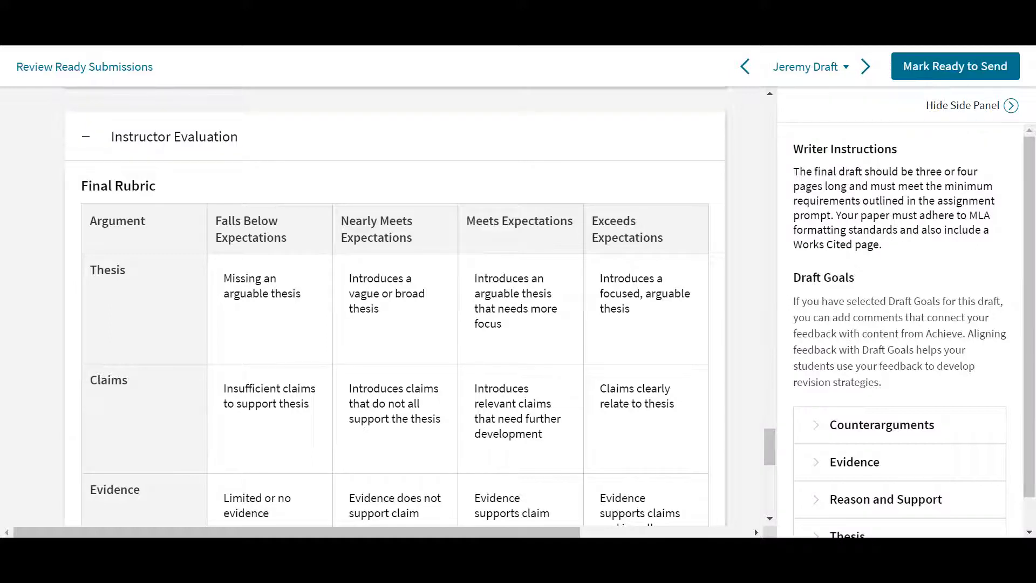
In the Final Rubric, rate Thesis and Logical appeals as Meets Expectations, and Claims, Evidence and Counterargument as Exceeds Expectations.
click(538, 327)
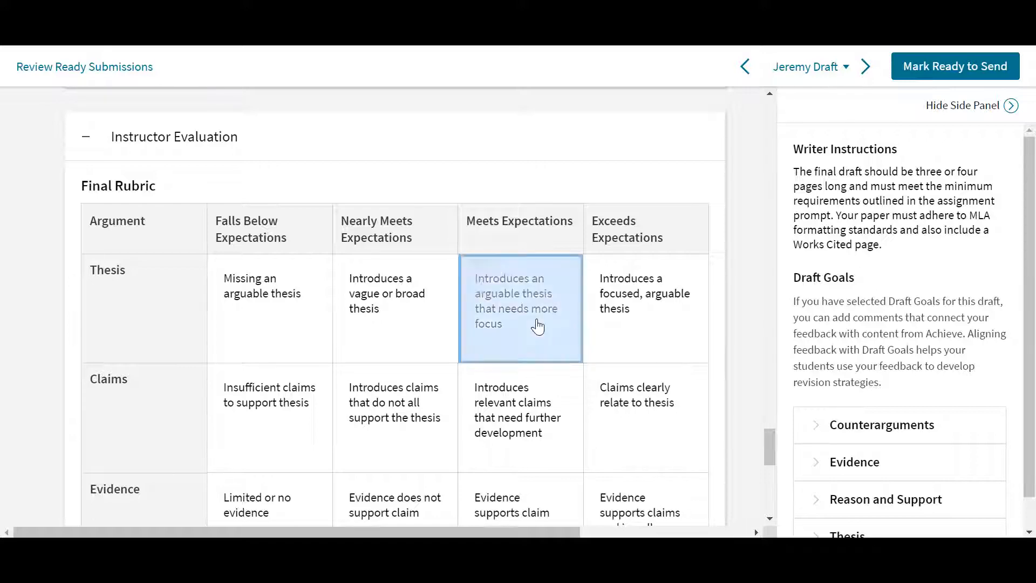
click(629, 420)
click(645, 377)
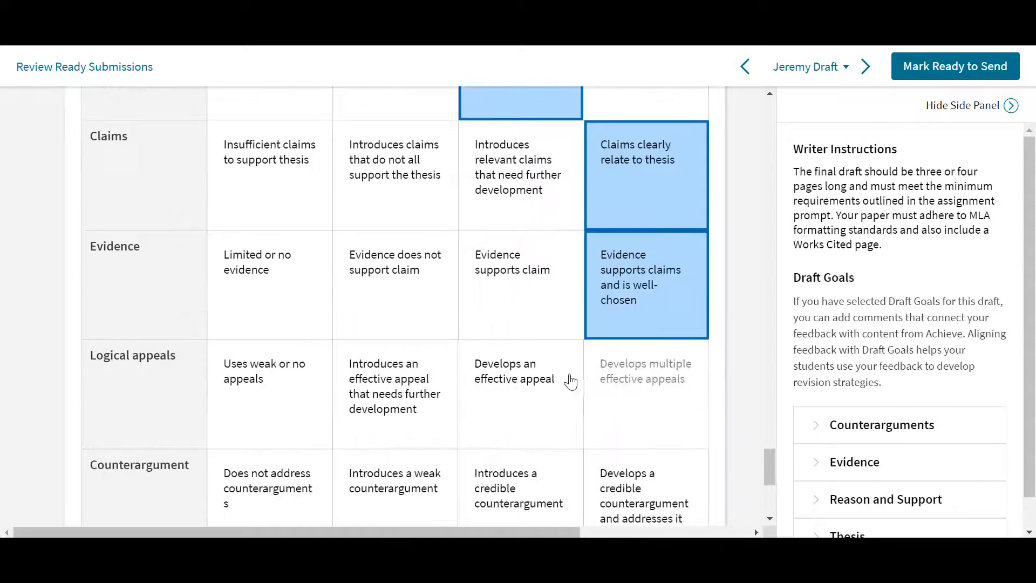
click(548, 394)
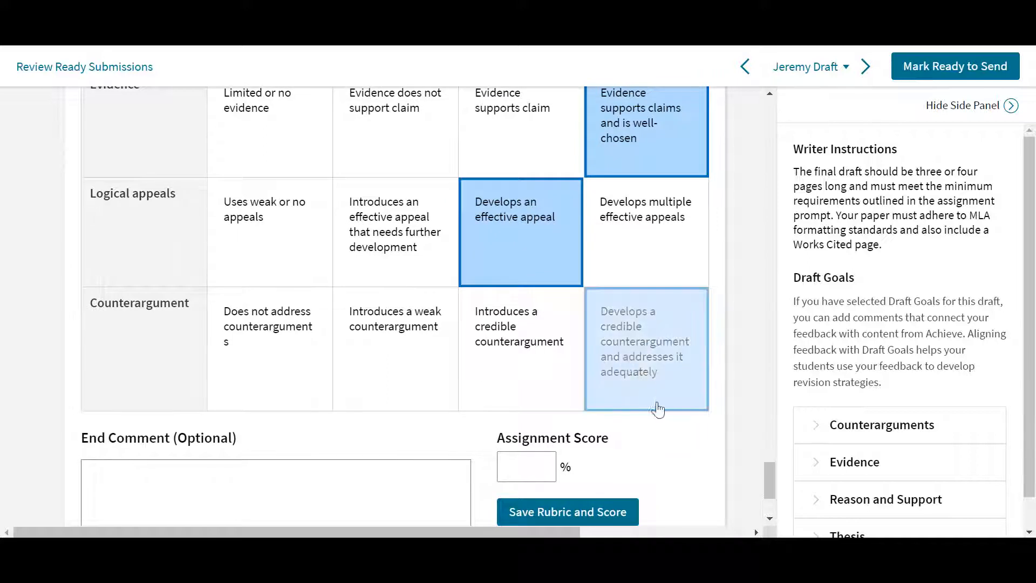
click(657, 406)
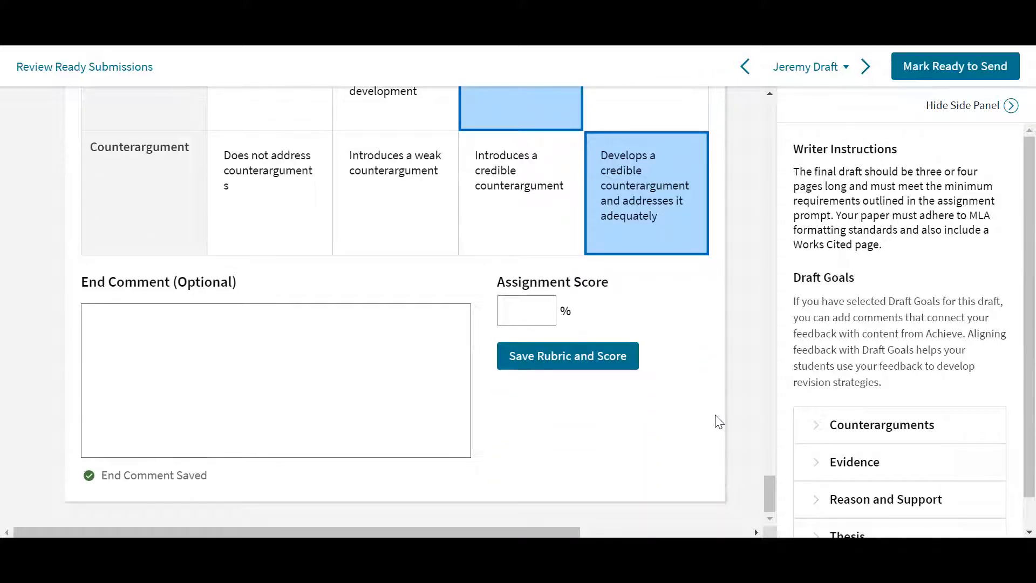
Set the assignment score to 85% and save the rubric and score.
click(524, 318)
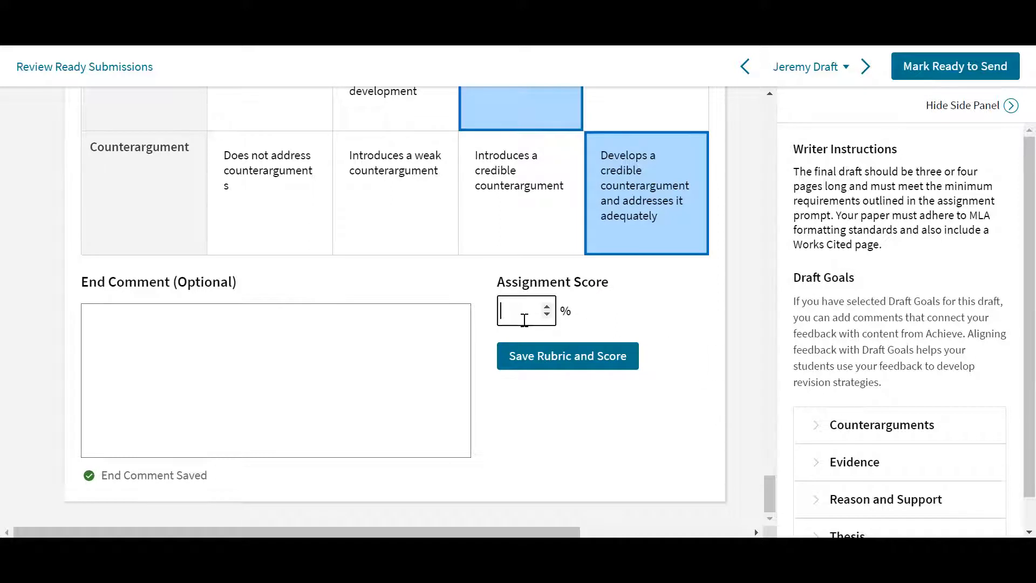
text(85)
click(642, 304)
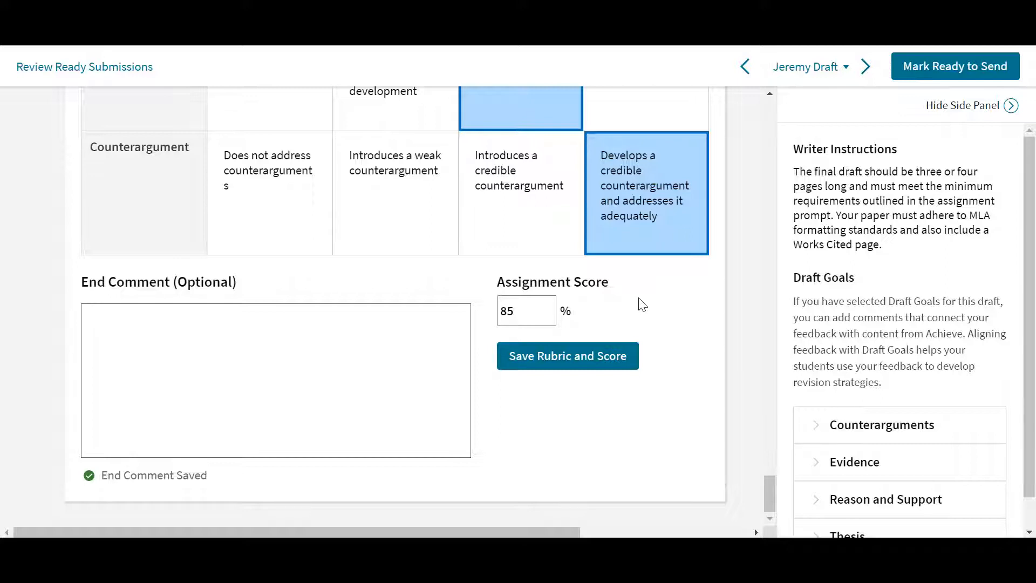
click(597, 362)
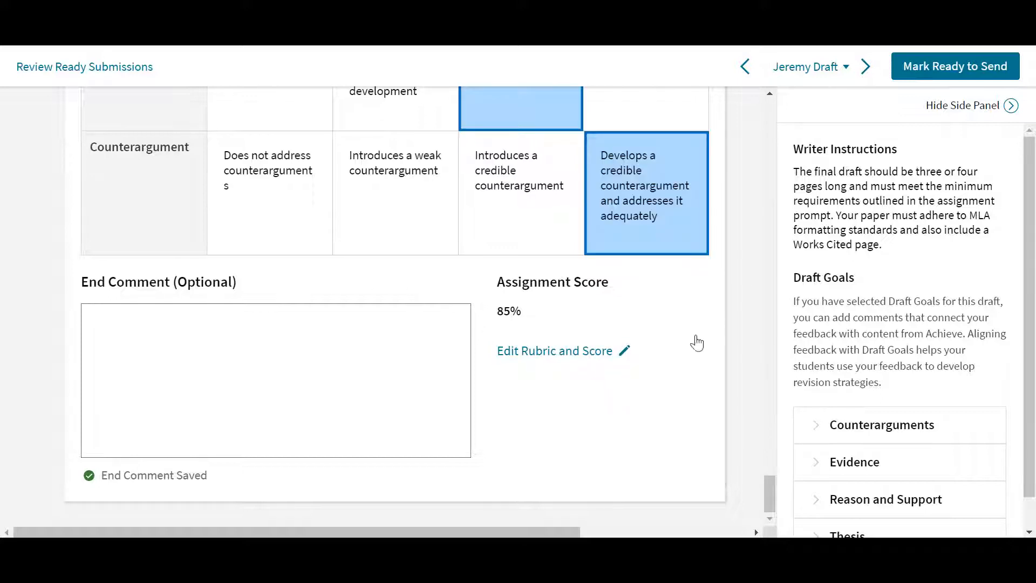
Mark the reviewed paper as ready to send and send its feedback to the student from the submissions list.
click(935, 69)
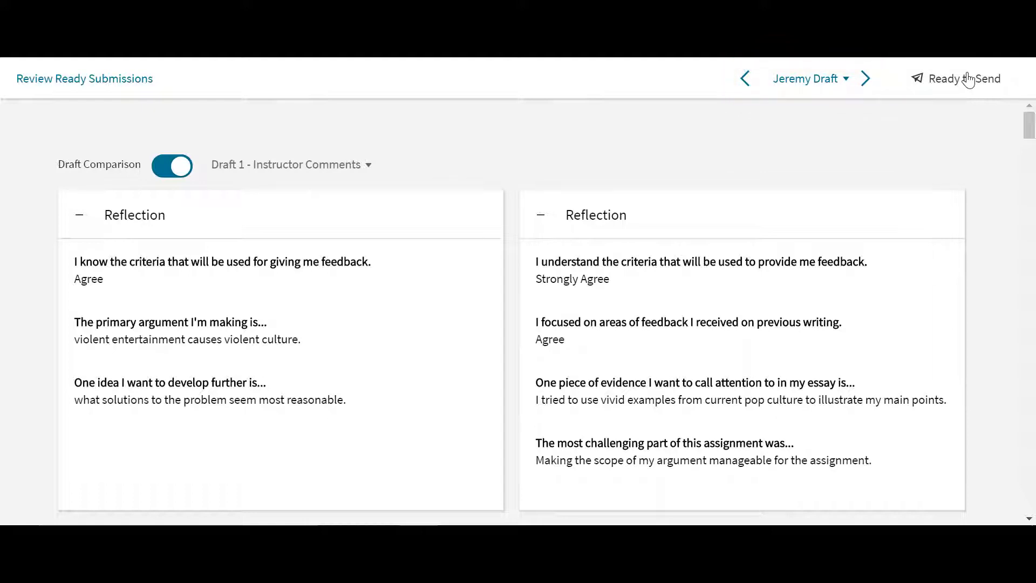
click(143, 92)
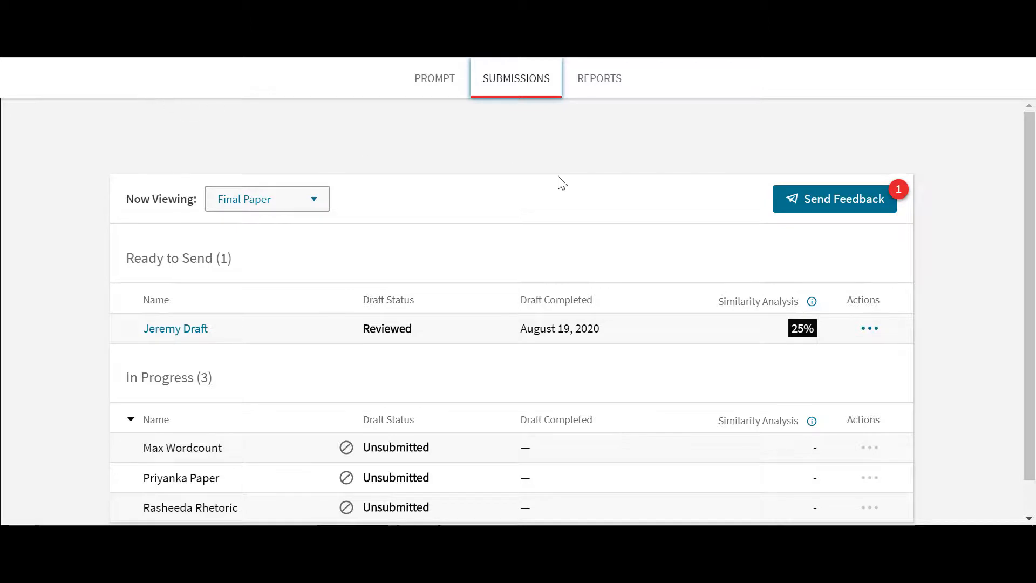
click(870, 329)
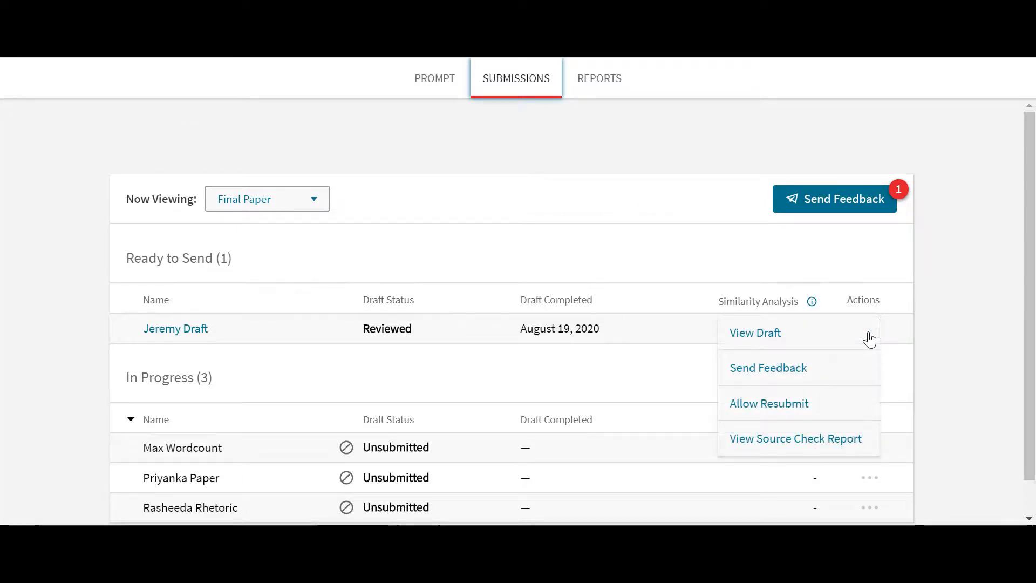
click(828, 378)
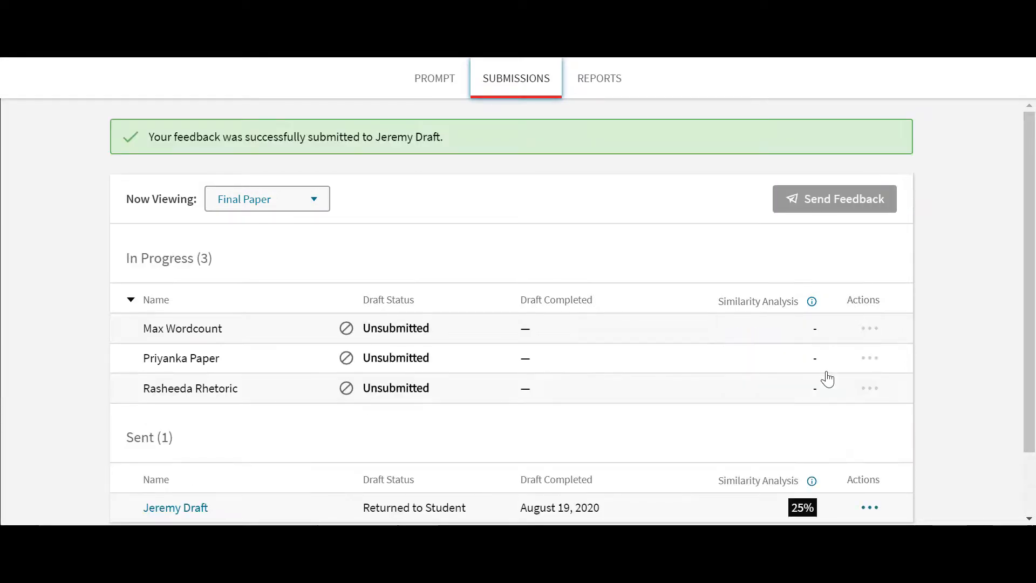